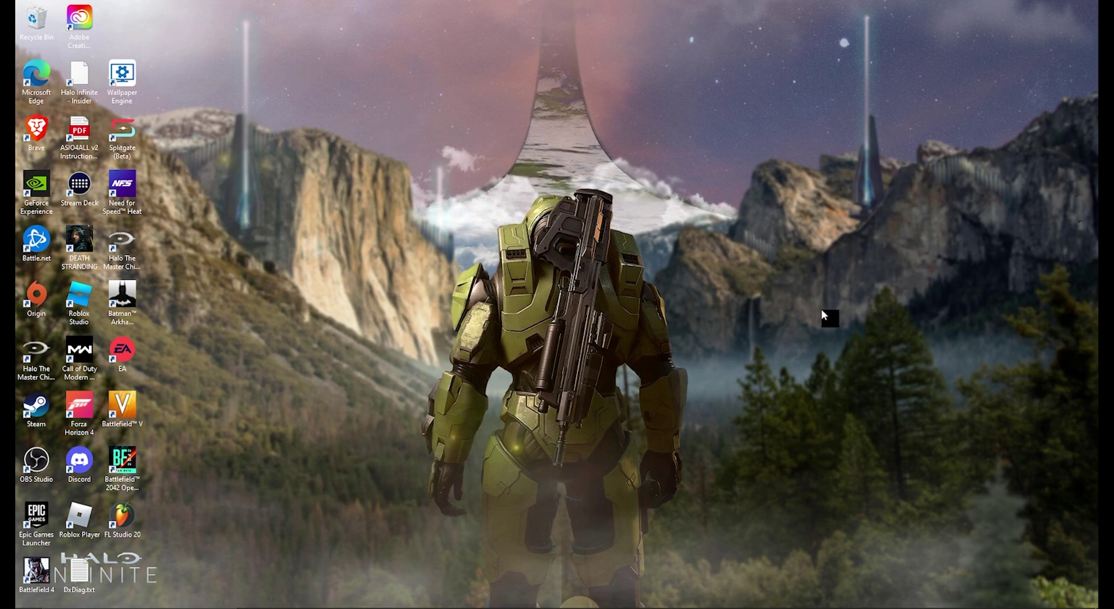
Step: Launch Premiere Pro 2021 and open the empty 'Short example' project
mouse_move(788, 203)
left_mouse_down()
mouse_move(639, 331)
mouse_move(801, 364)
left_mouse_up()
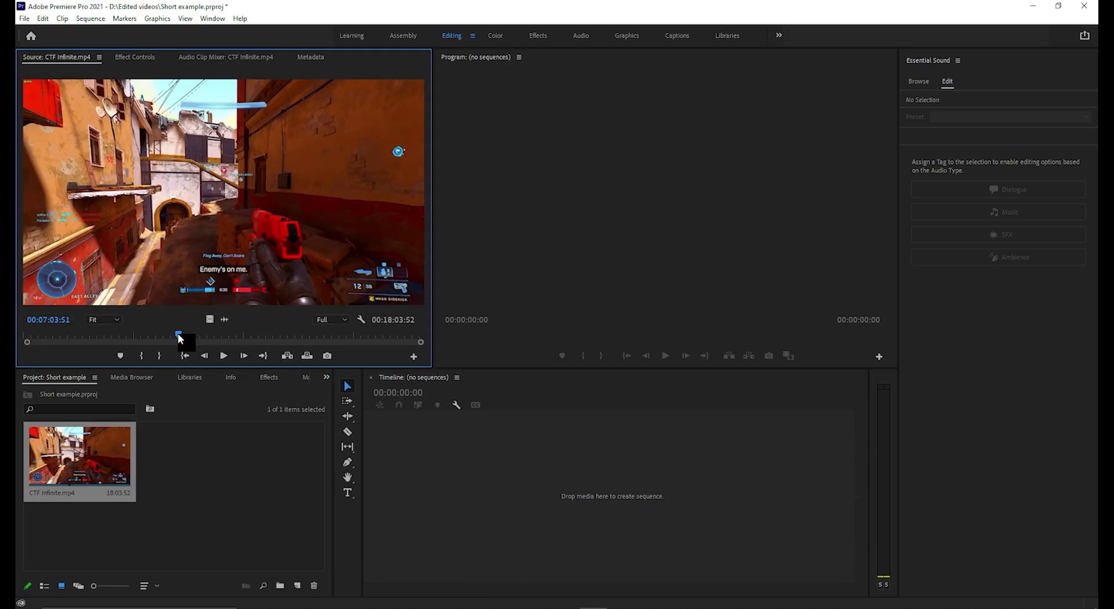
Step: Set an In point on CTF Infinite.mp4 and select the clip in the CTF Infinite sequence
left_click_drag(178, 333, 137, 337)
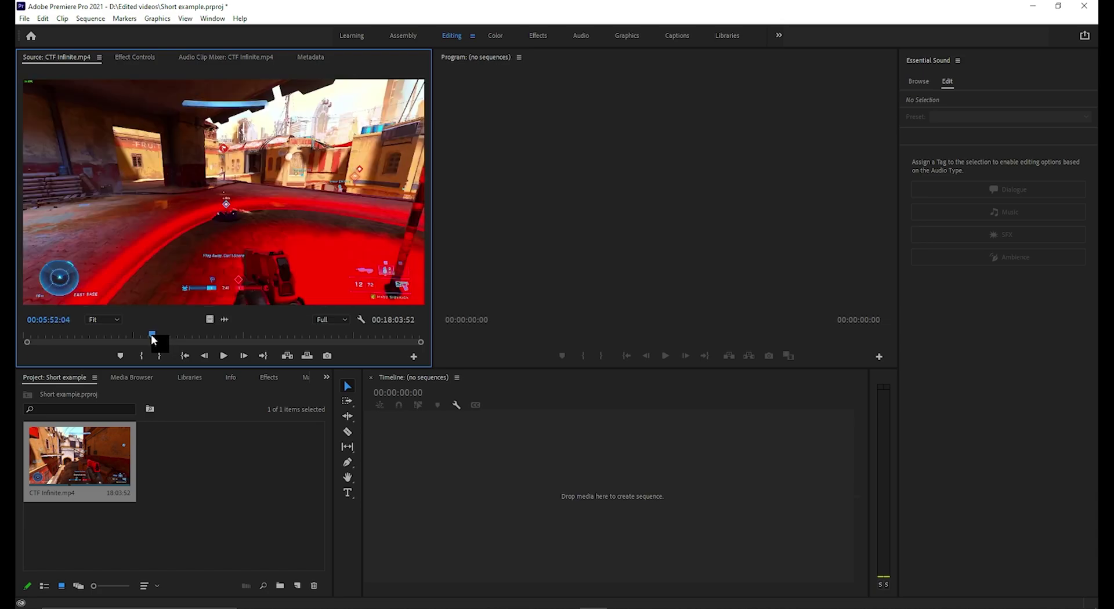
key("i")
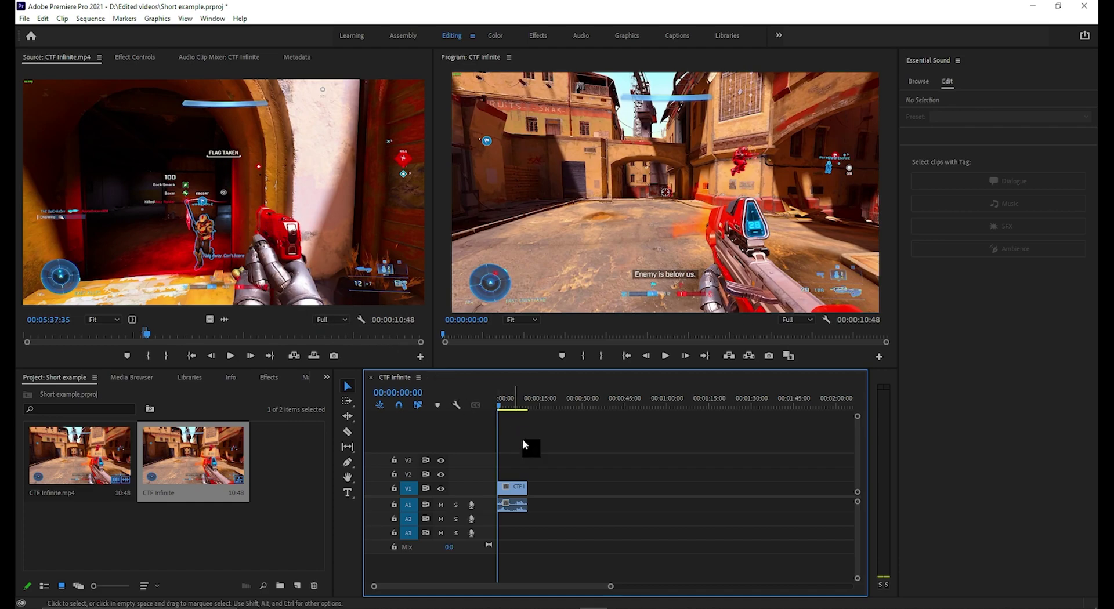
left_click(518, 491)
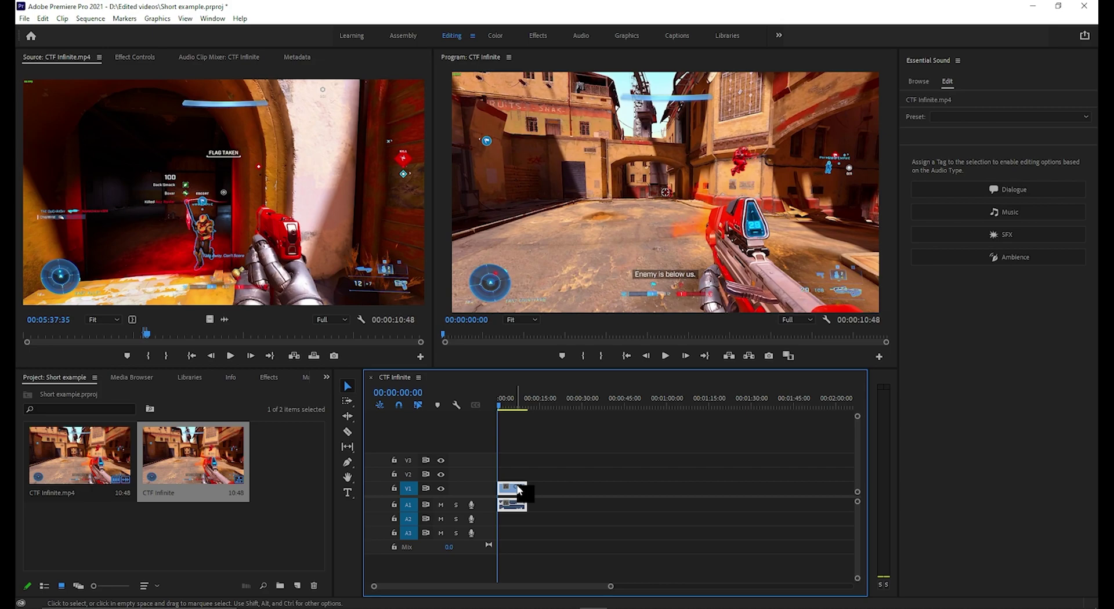
mouse_move(689, 459)
left_mouse_down()
mouse_move(594, 540)
mouse_move(528, 569)
left_mouse_up()
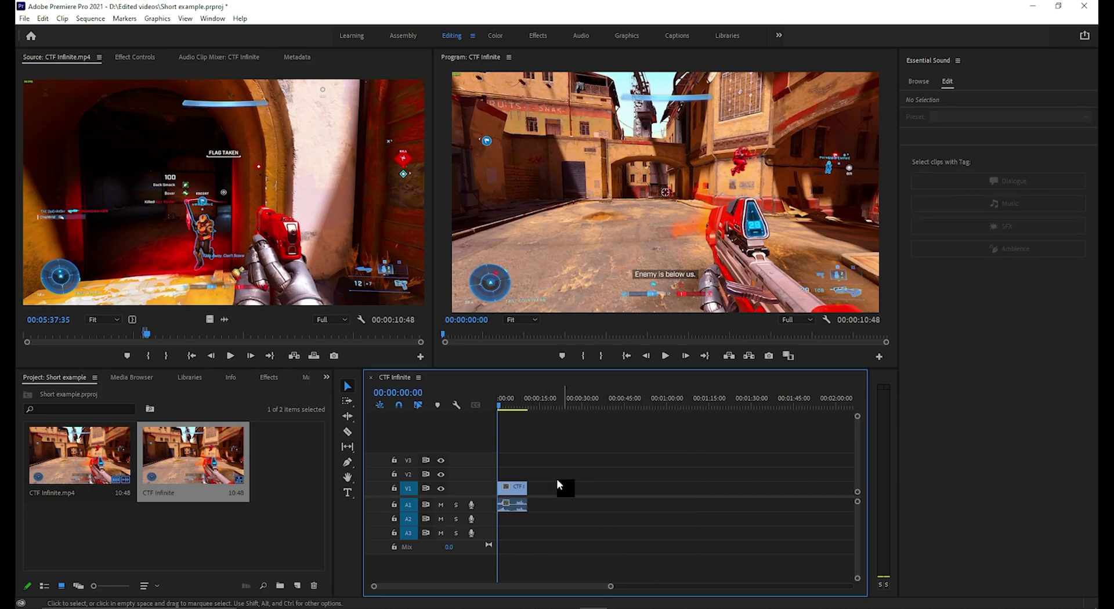
left_click(512, 495)
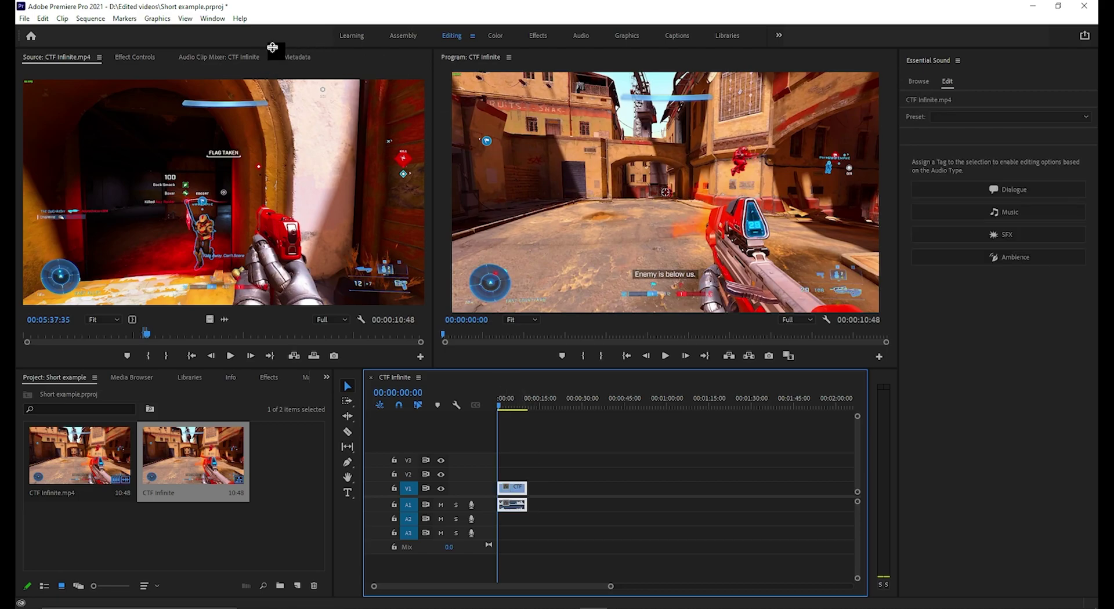
left_click(85, 18)
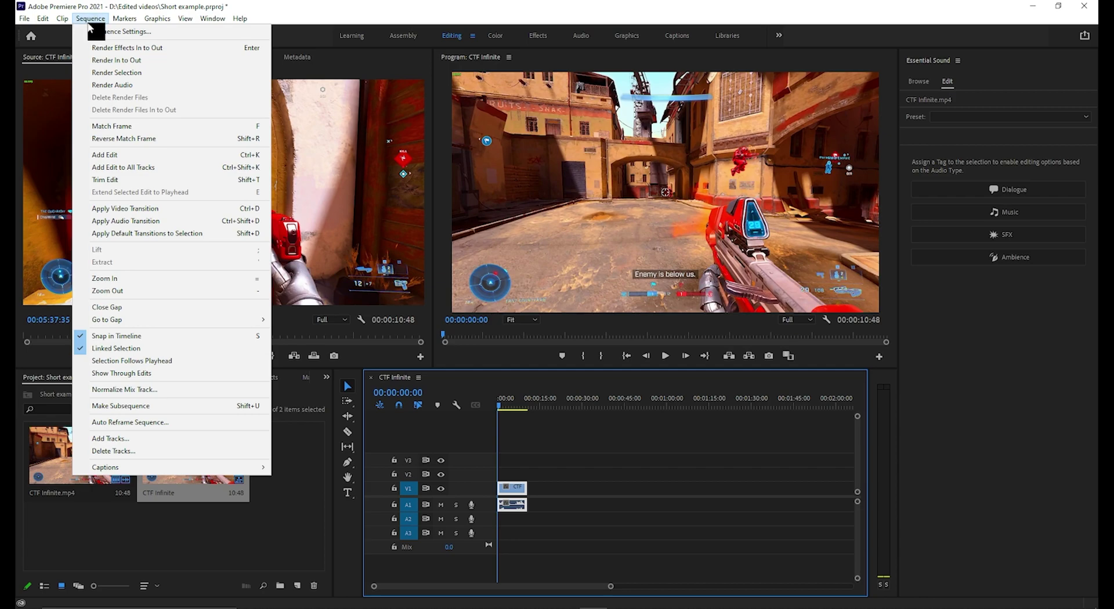
Step: Set the CTF Infinite sequence frame size to 1080 x 1920, confirming preview deletion
left_click(139, 32)
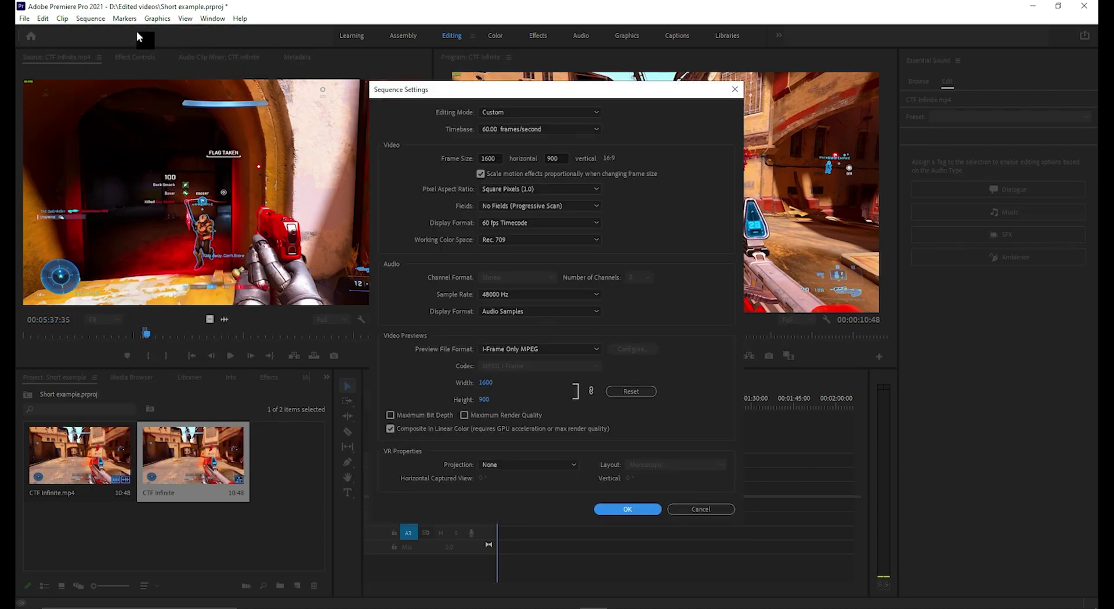
double_click(489, 156)
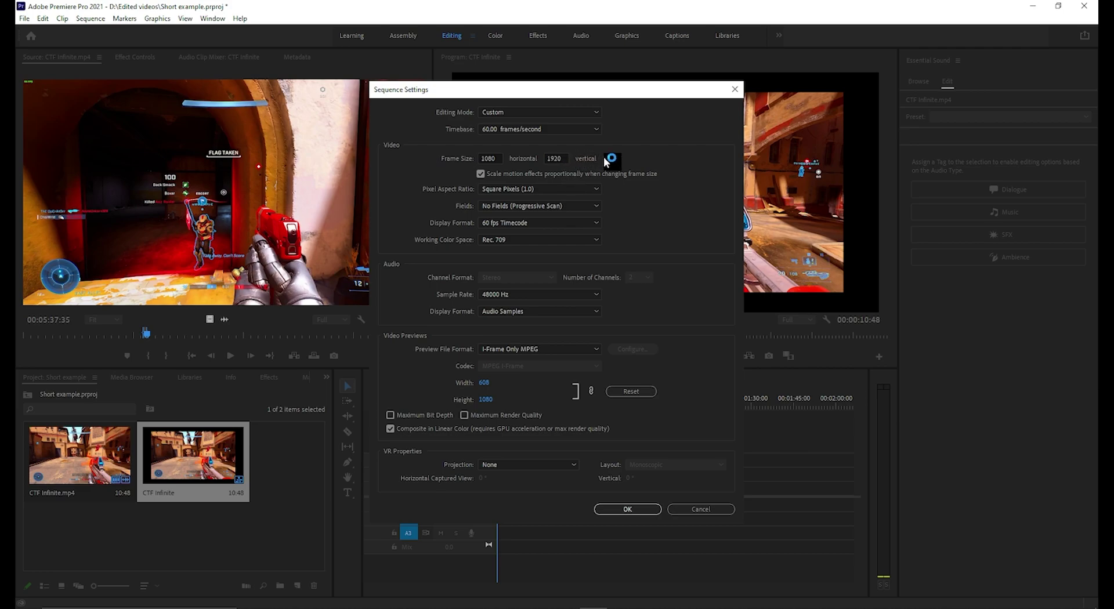
left_click(640, 514)
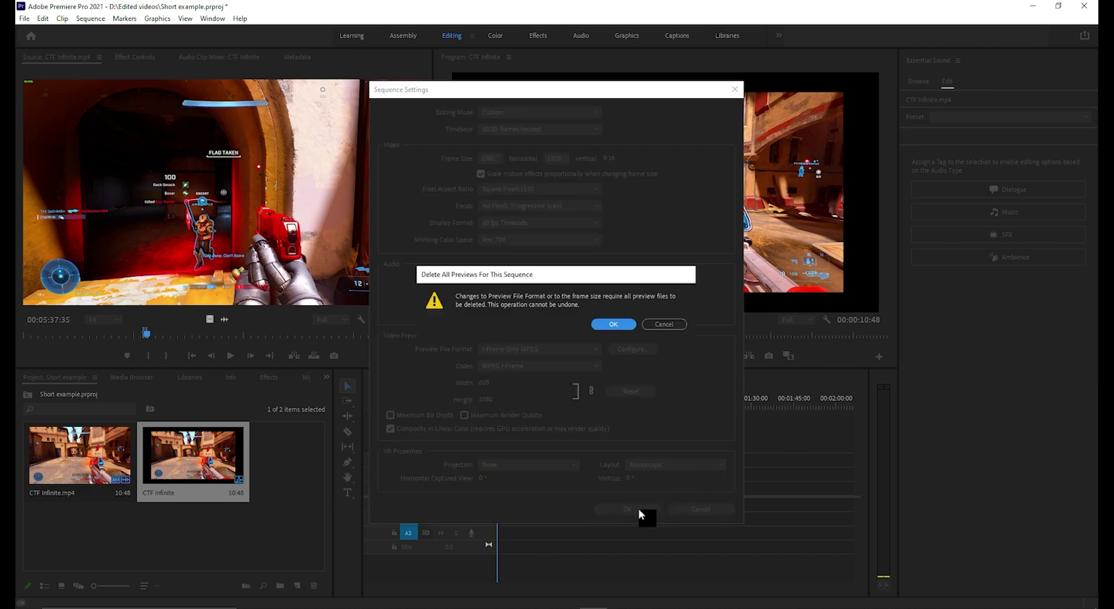
left_click(617, 325)
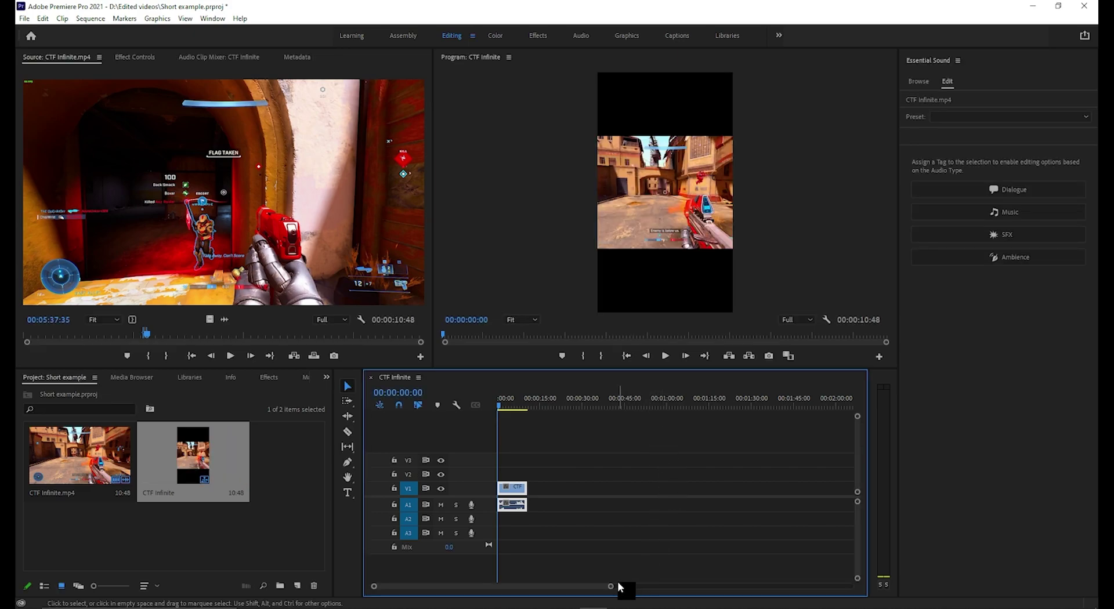
Step: Scale the gameplay clip to 216% and play back the vertical sequence to review it
left_click_drag(610, 586, 570, 586)
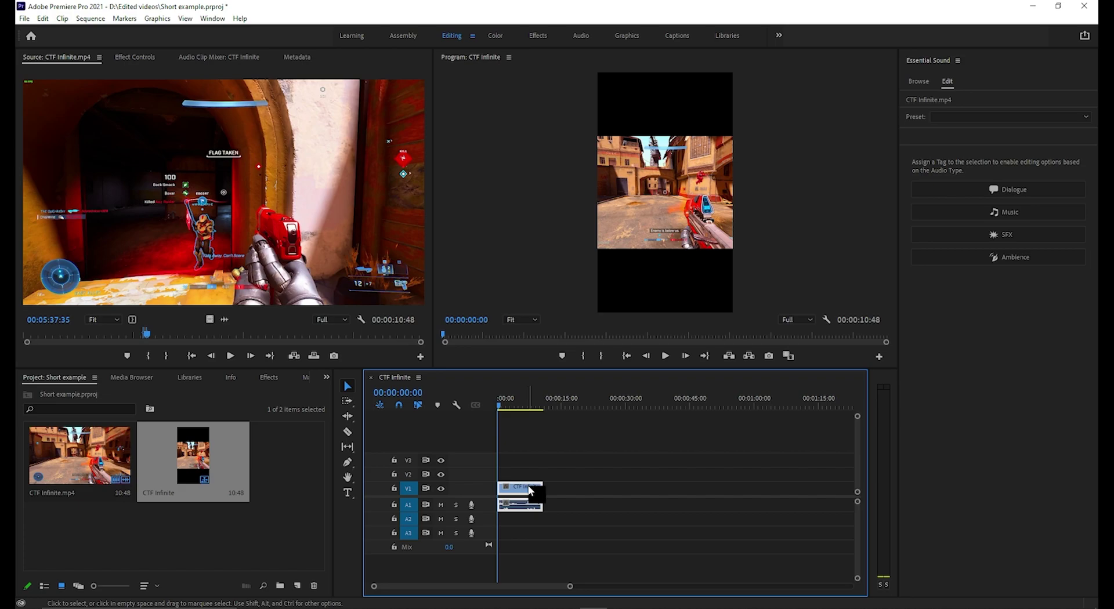
left_click(140, 59)
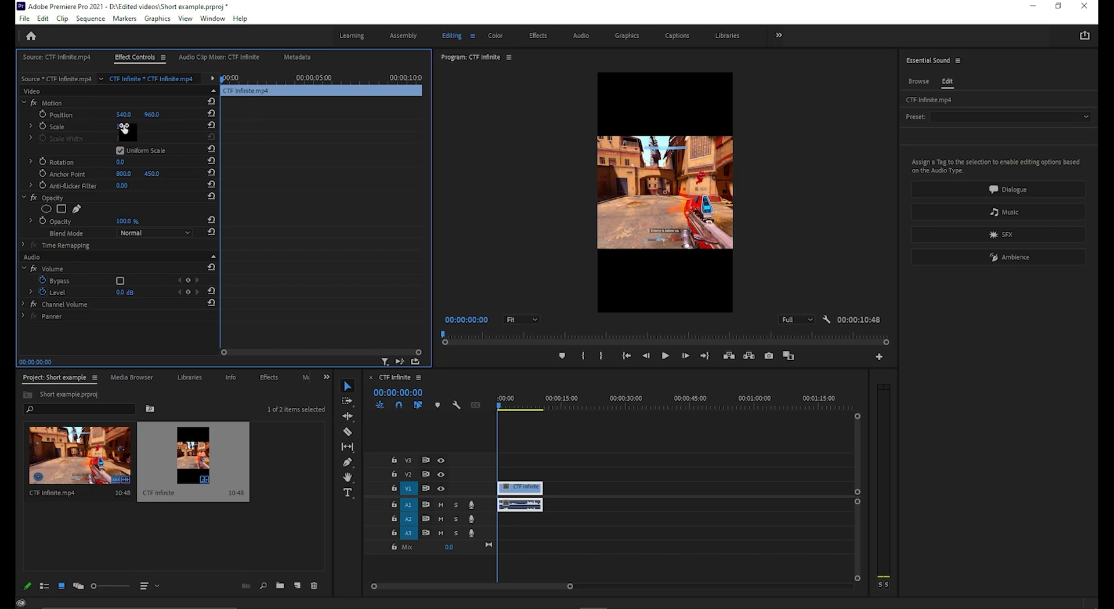
left_click_drag(123, 129, 195, 127)
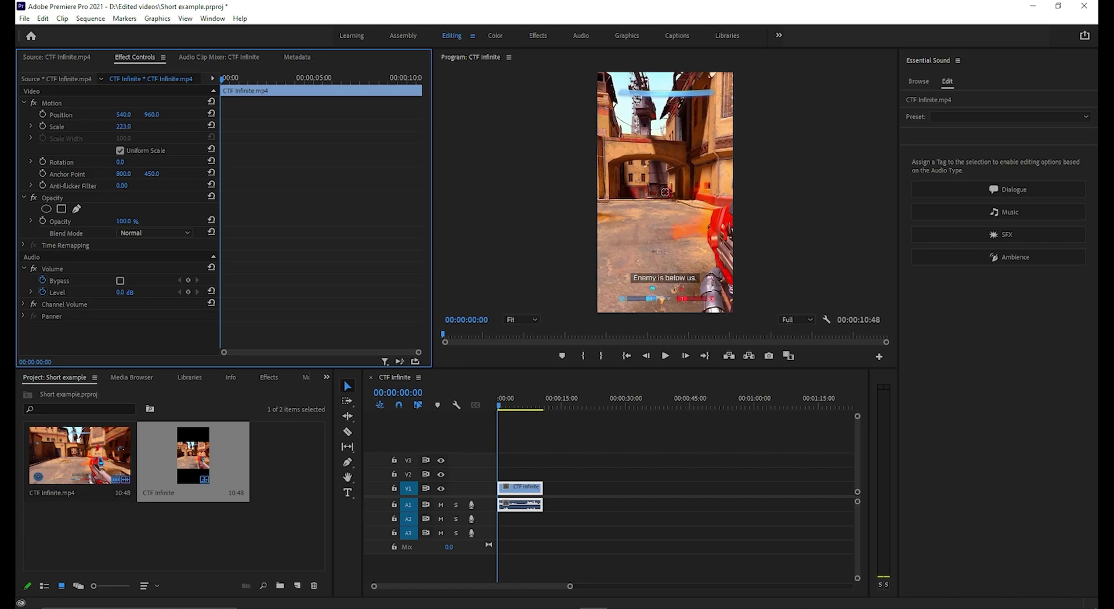
mouse_move(195, 126)
left_mouse_down()
mouse_move(180, 127)
mouse_move(191, 126)
left_mouse_up()
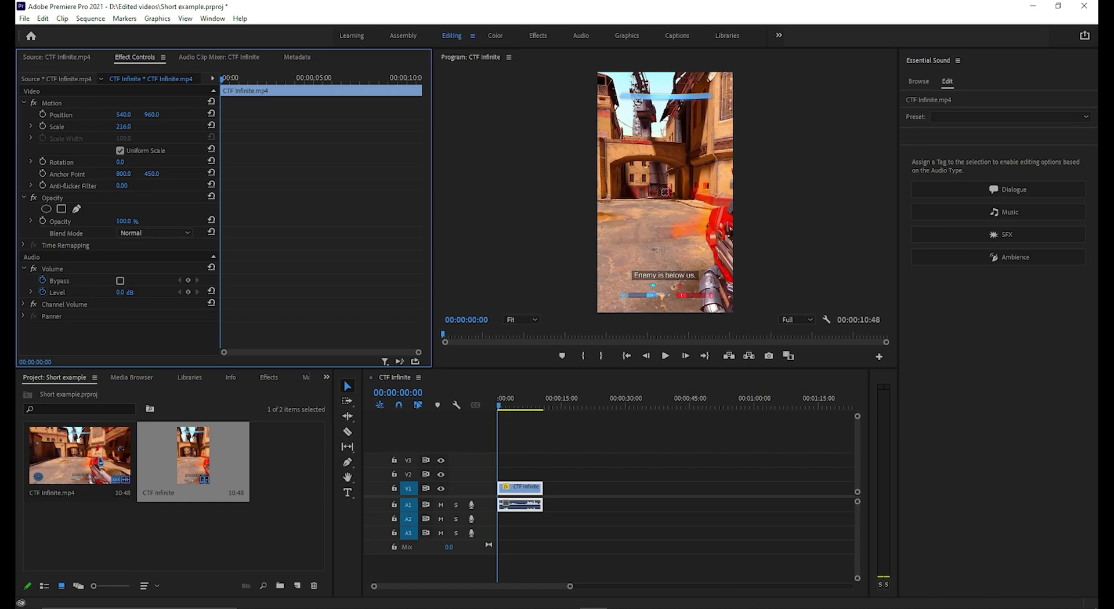
left_click(666, 356)
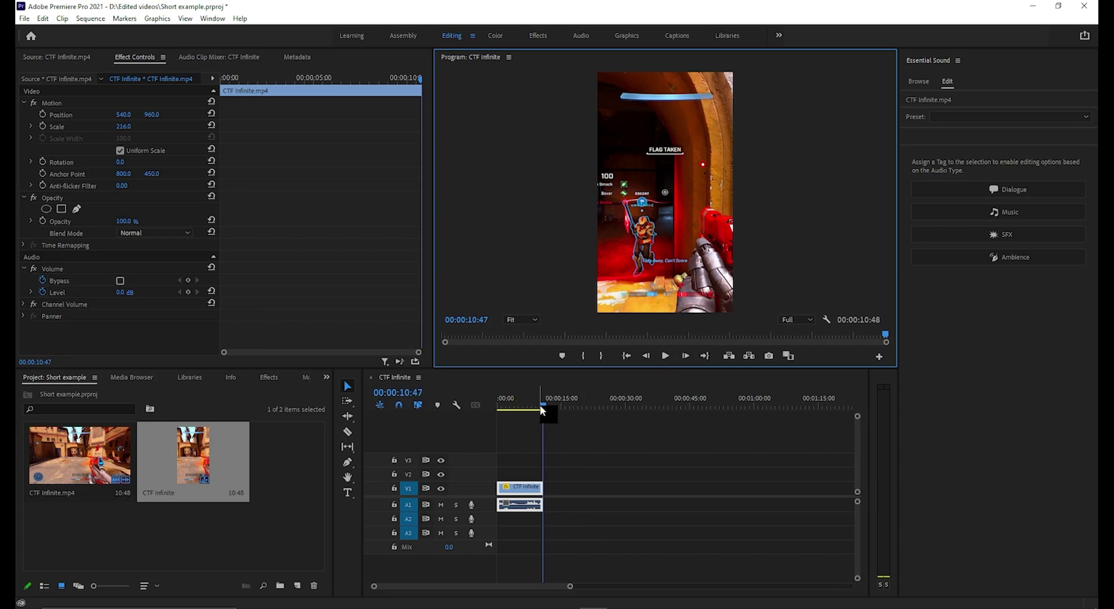
left_click_drag(546, 405, 534, 409)
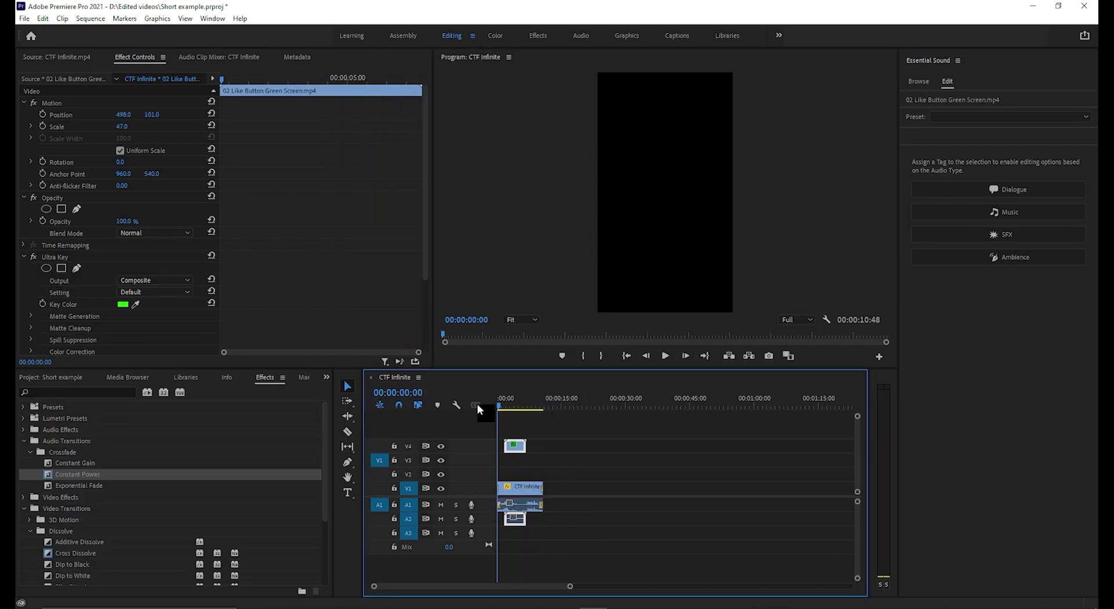
Step: Play the CTF Infinite sequence to preview the keyed like-button overlay on V4
left_click(665, 356)
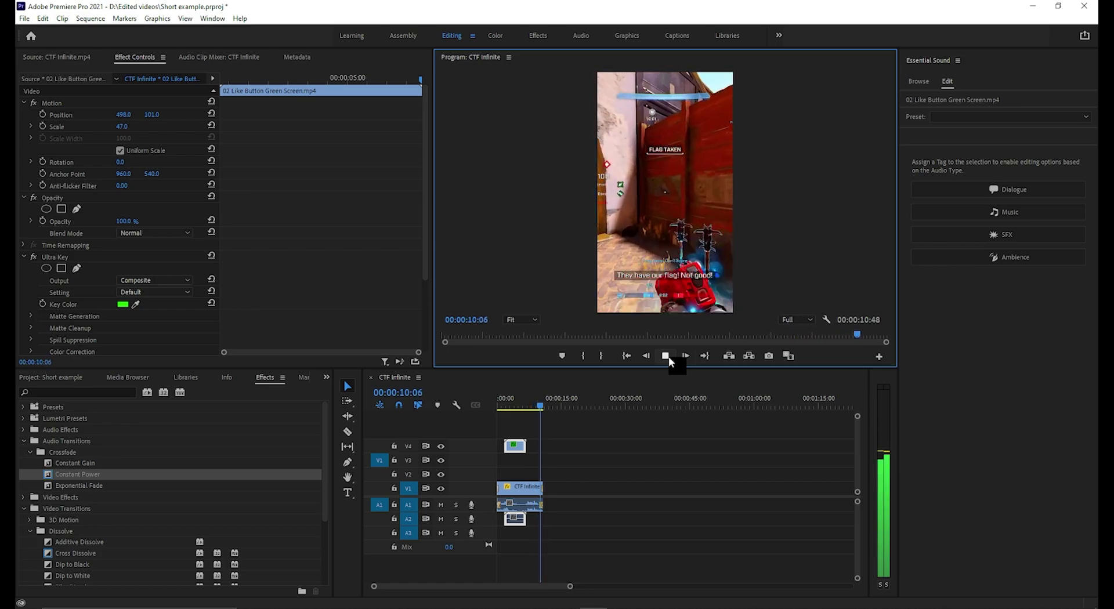
Step: Bring up the Export Settings for the CTF Infinite sequence
left_click(499, 400)
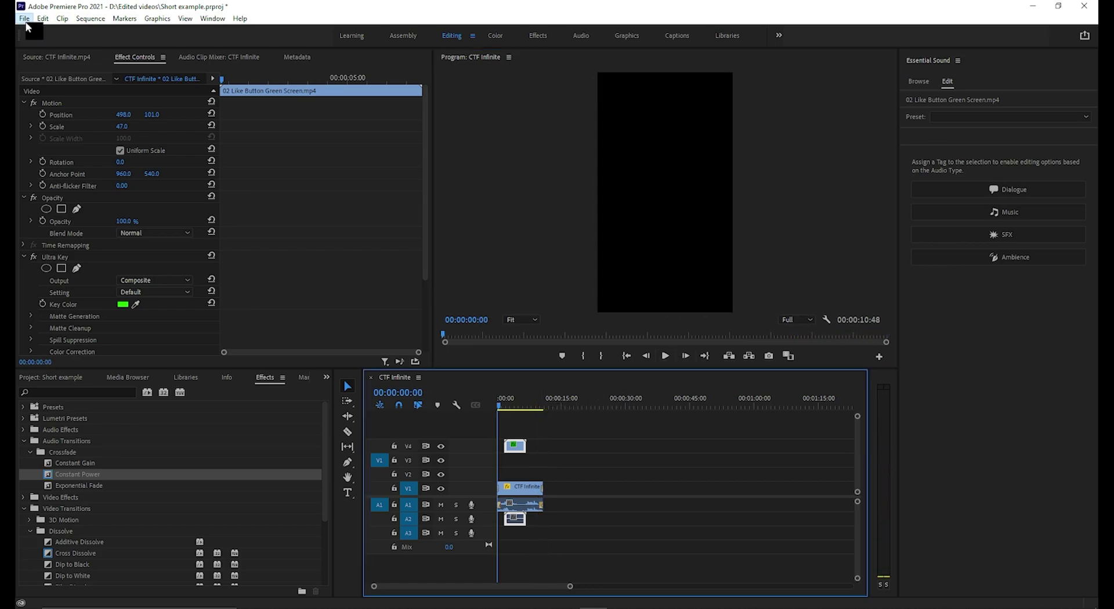
left_click(24, 18)
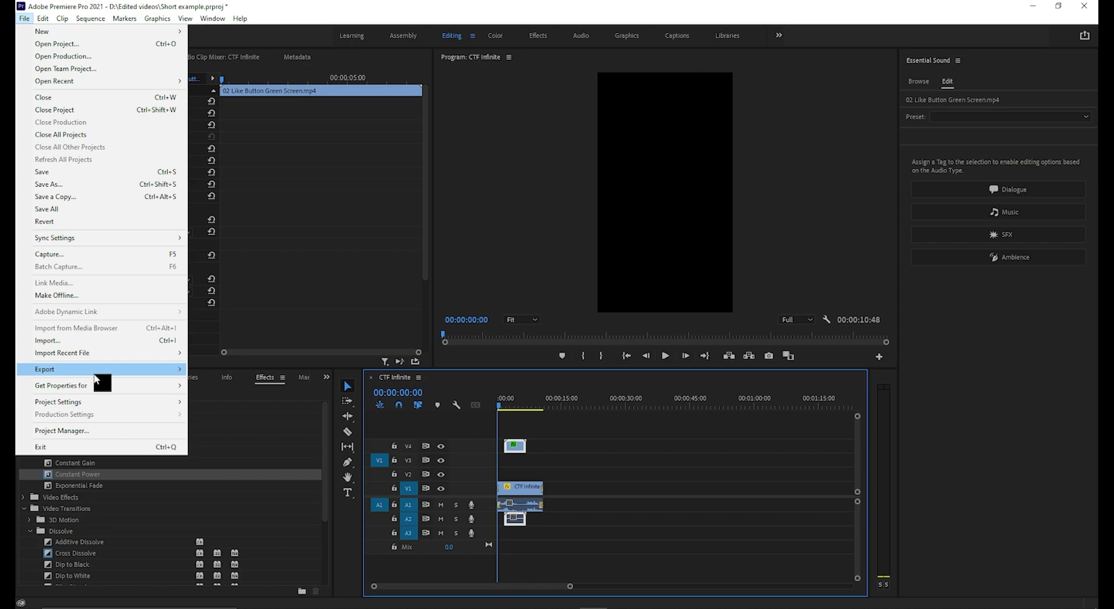
mouse_move(52, 369)
left_click(234, 371)
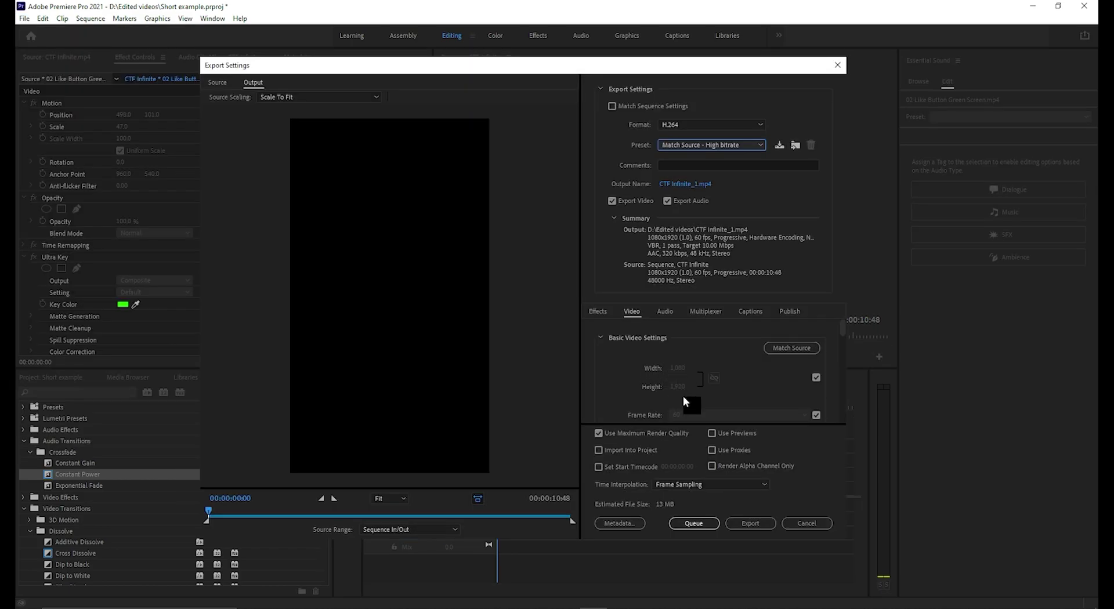
scroll(705, 379, "down", 2)
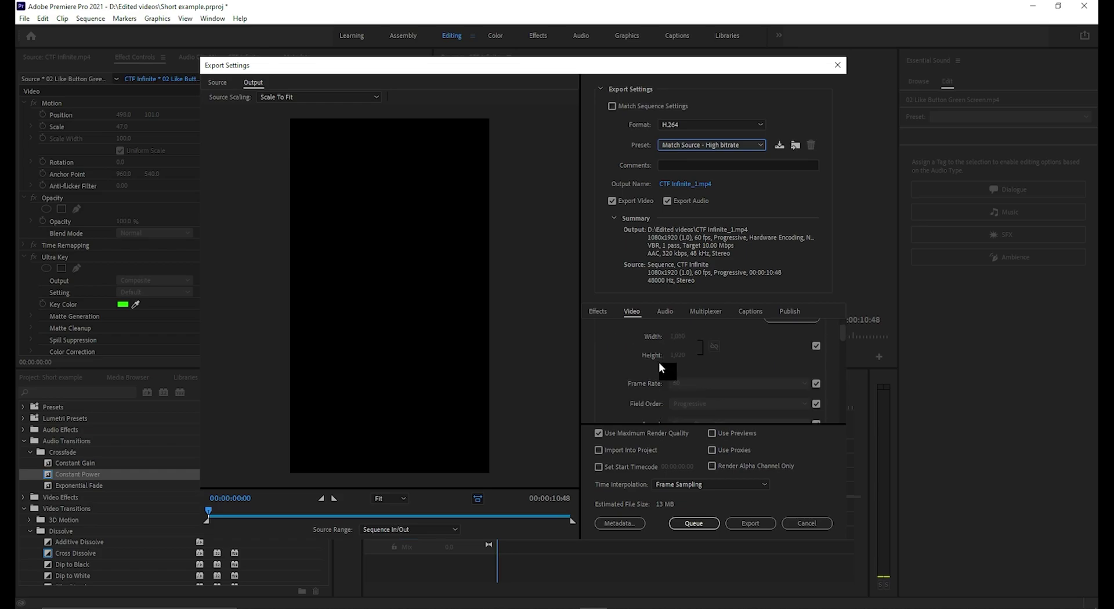
scroll(659, 363, "down", 1)
scroll(633, 369, "down", 2)
scroll(632, 368, "down", 2)
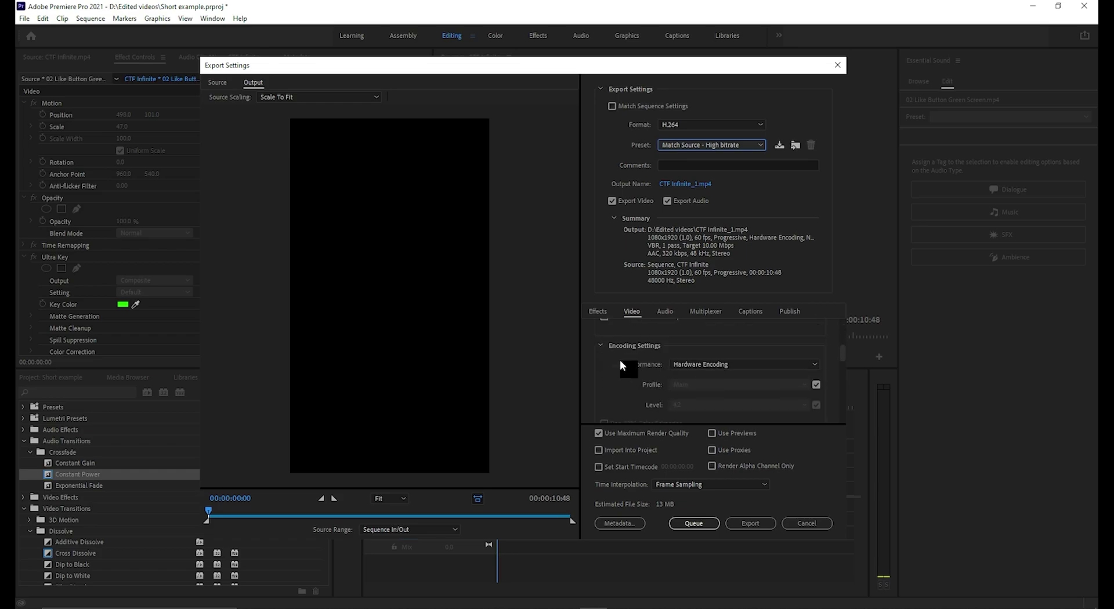
Step: Keep Hardware Encoding performance and set the H.264 profile to High
left_click(699, 366)
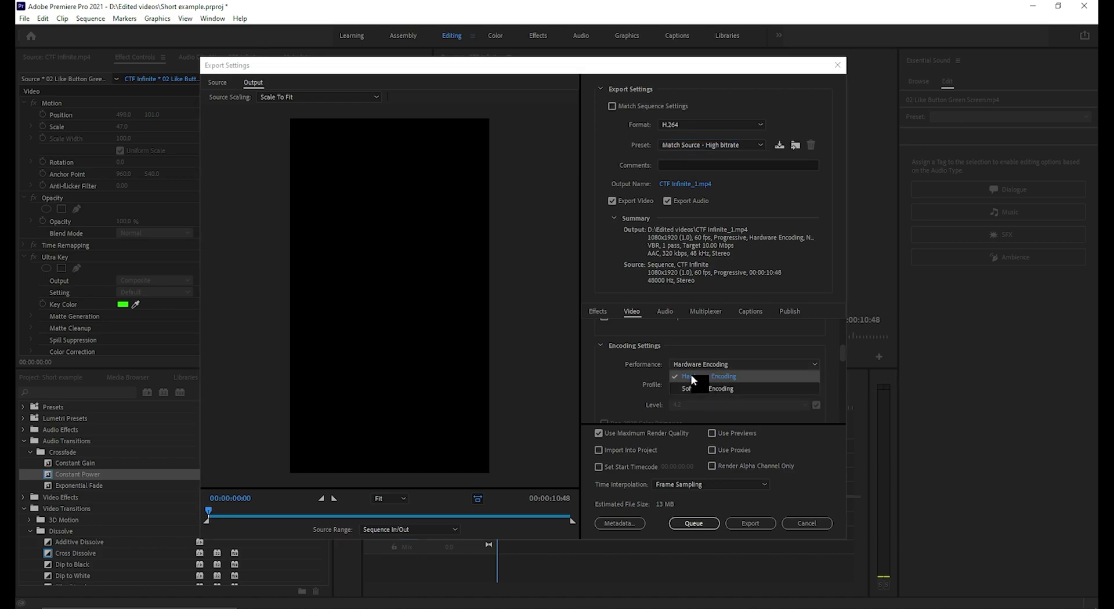
left_click(694, 378)
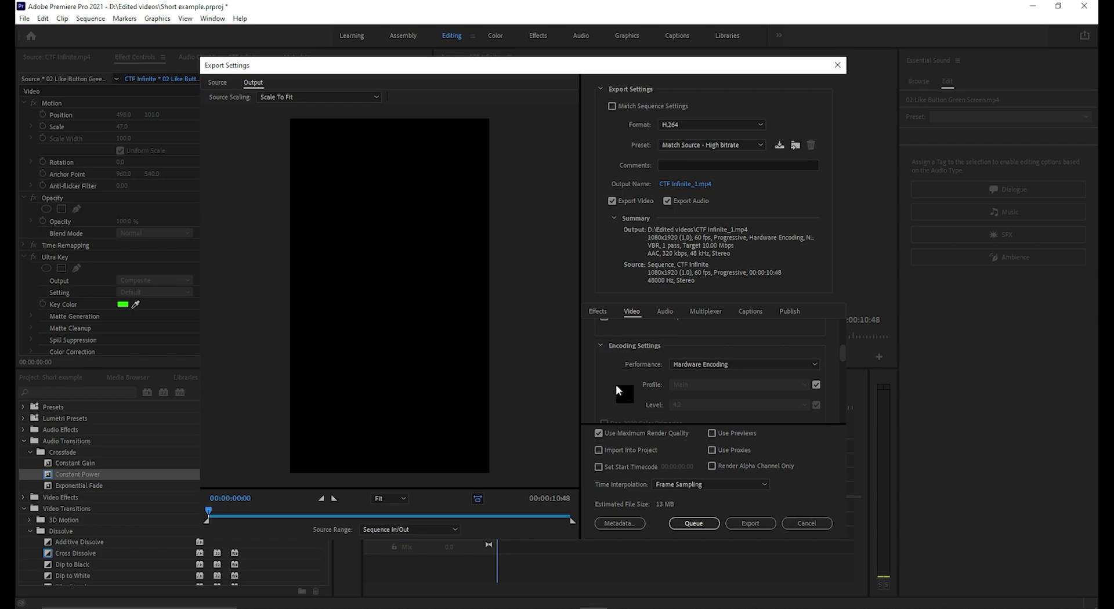
scroll(615, 385, "down", 1)
scroll(636, 380, "up", 1)
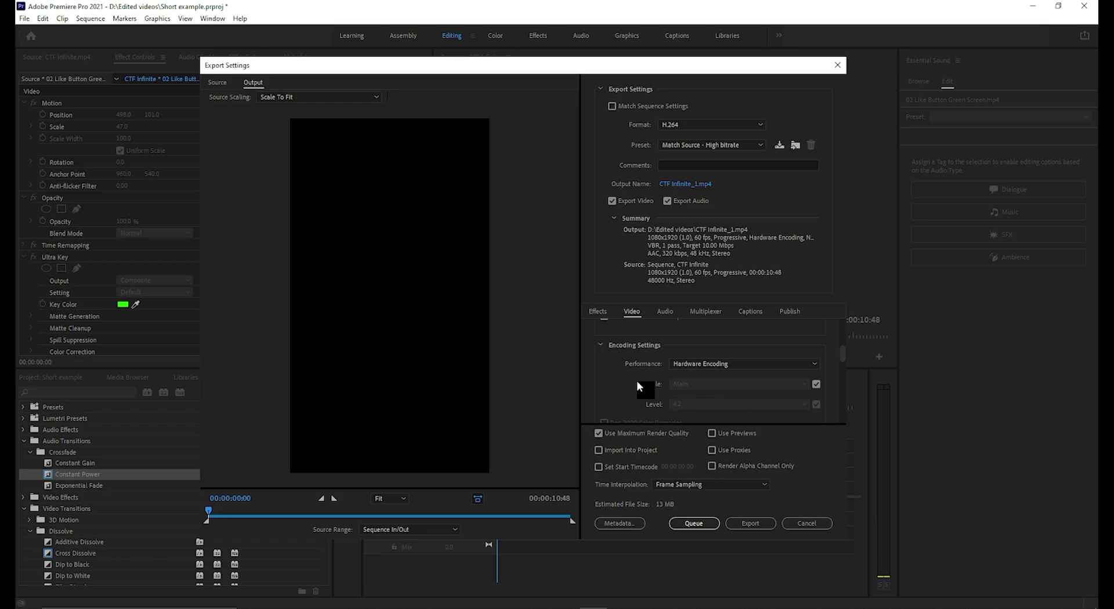
scroll(636, 381, "down", 1)
scroll(637, 380, "down", 1)
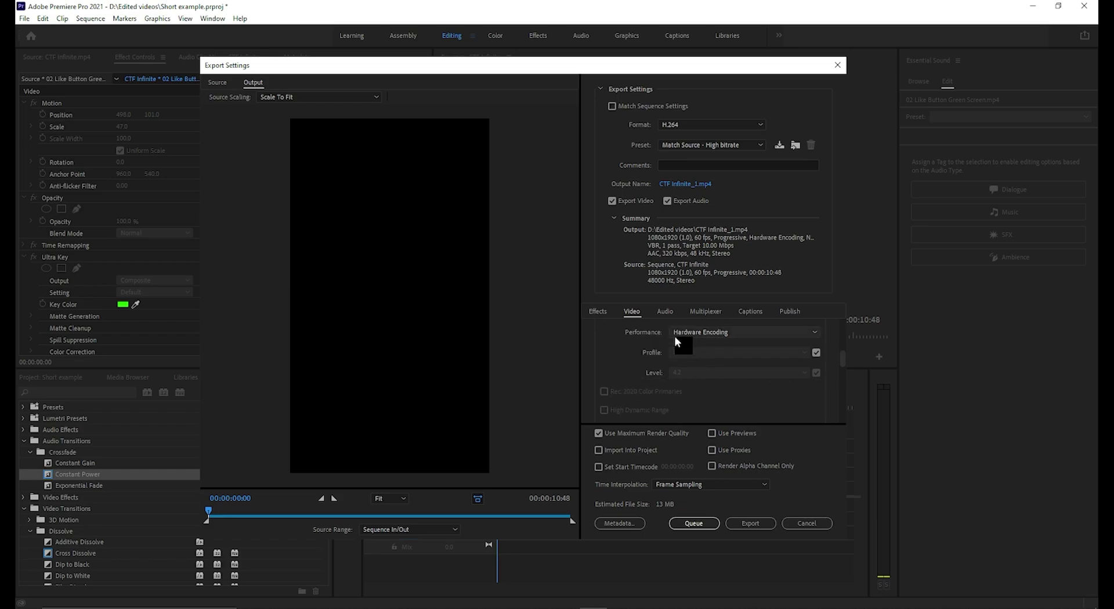
left_click(817, 352)
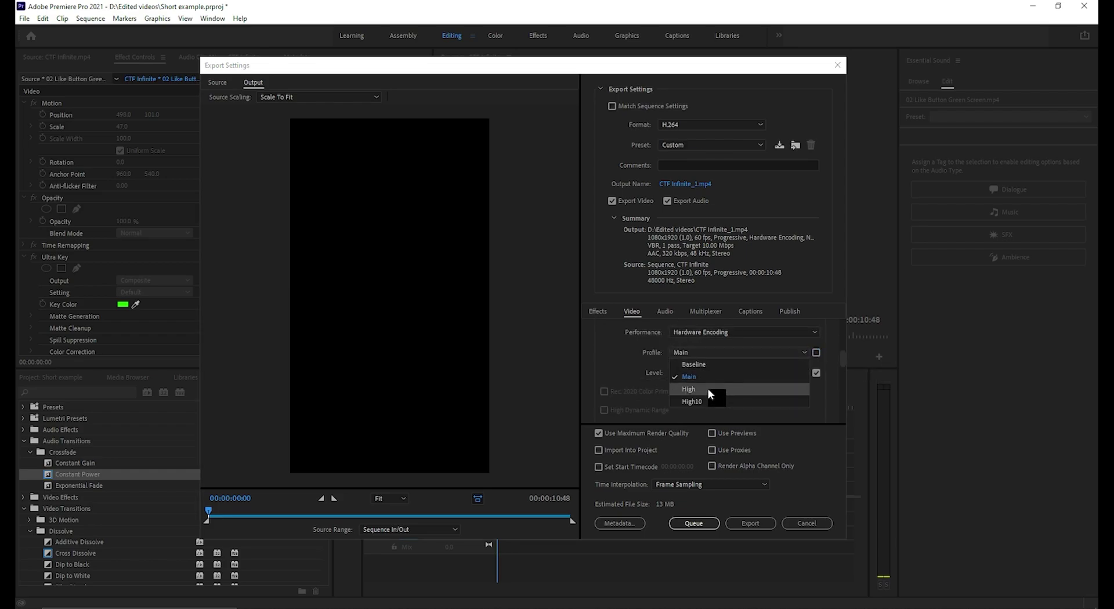
left_click(708, 389)
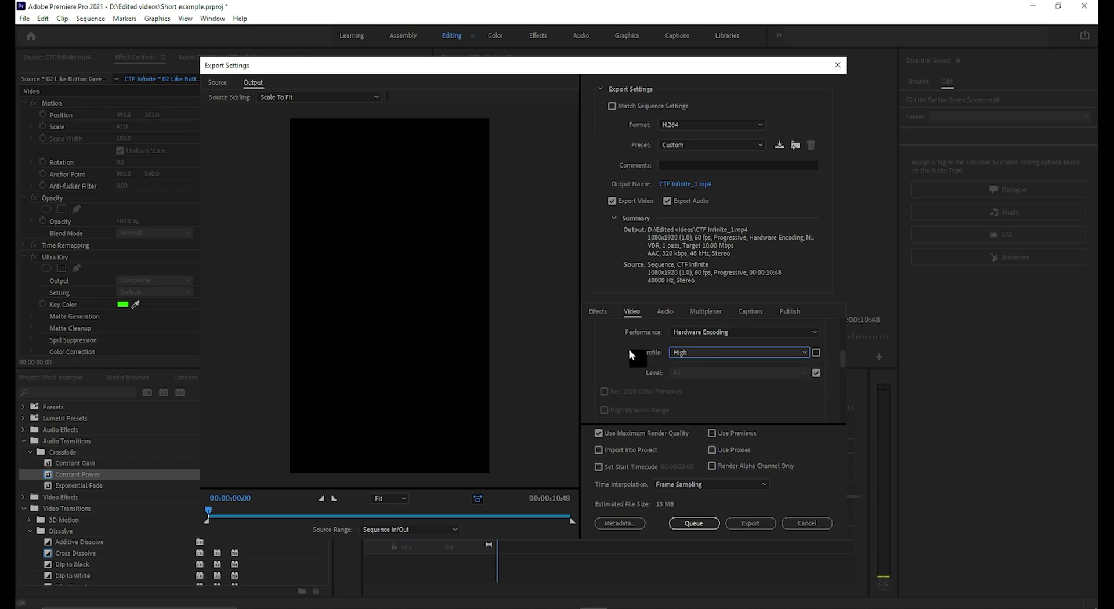
Step: Switch bitrate encoding to CBR with a 62.2 Mbps target bitrate
scroll(642, 363, "down", 2)
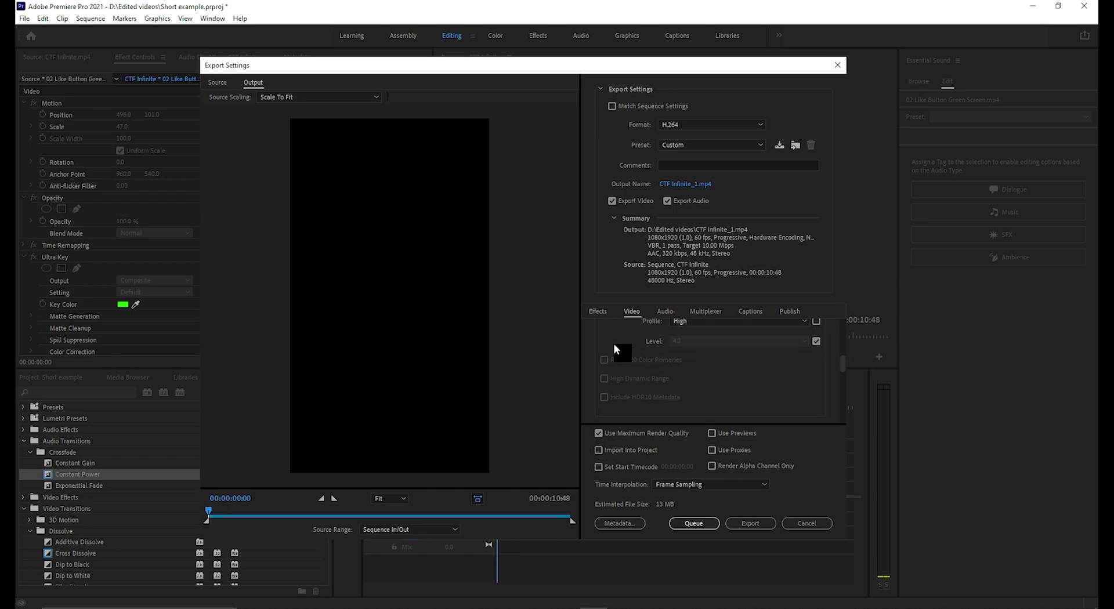
scroll(611, 343, "down", 2)
scroll(623, 356, "down", 1)
scroll(623, 356, "down", 2)
scroll(624, 356, "down", 1)
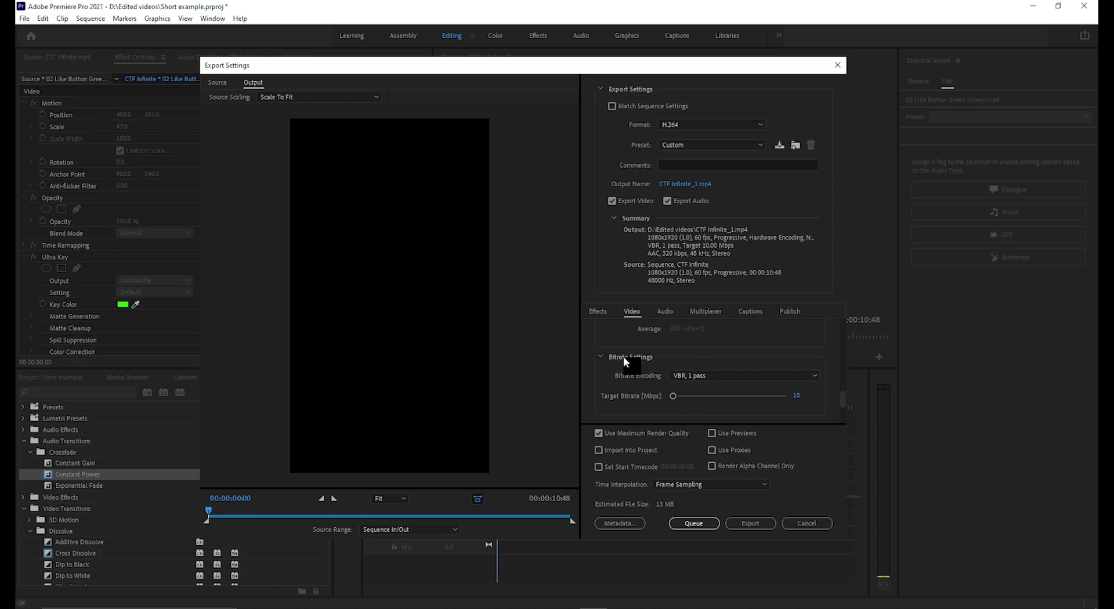
scroll(623, 356, "down", 1)
scroll(623, 356, "up", 1)
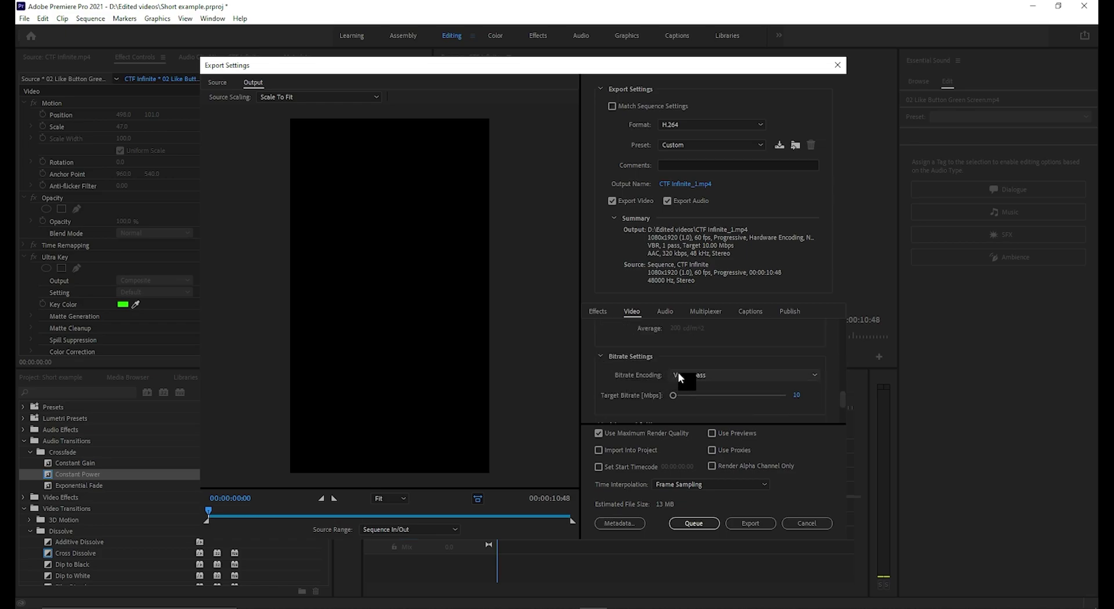
left_click(715, 376)
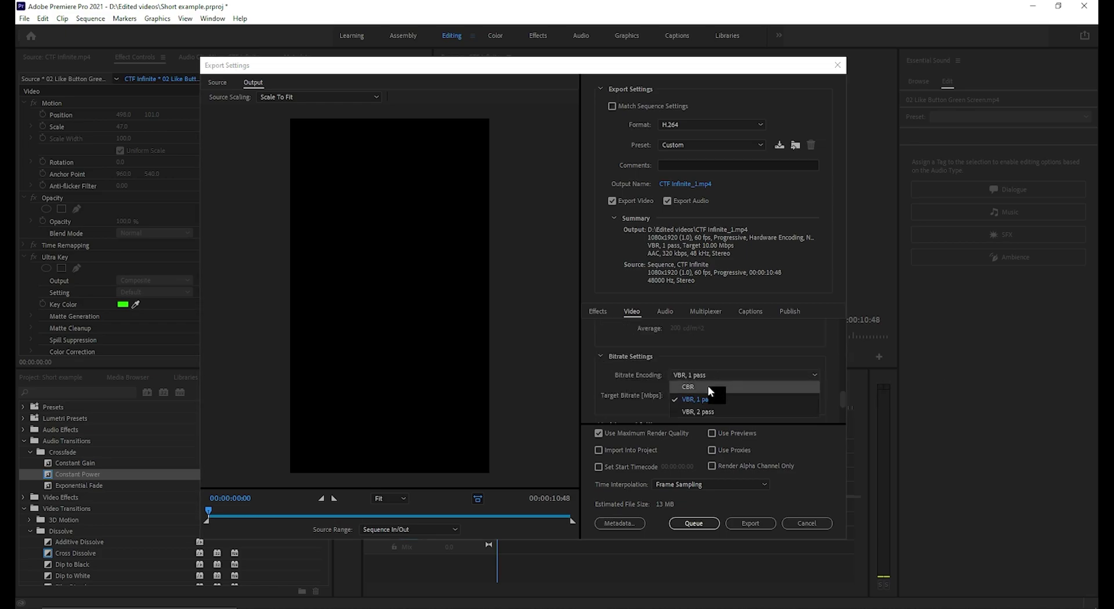
left_click(708, 385)
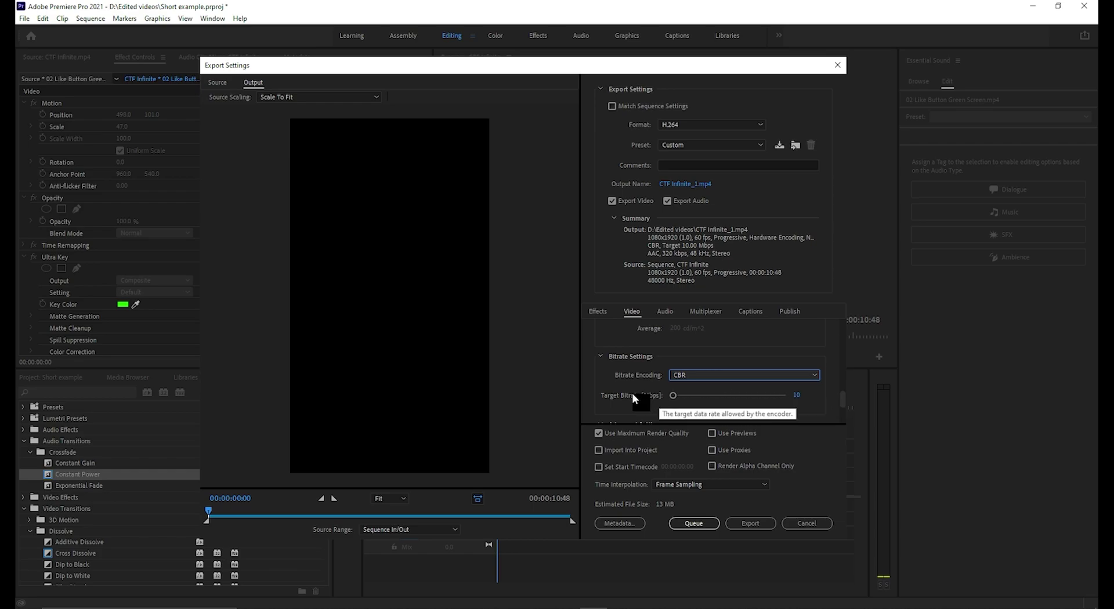
left_click(797, 396)
type("62.2")
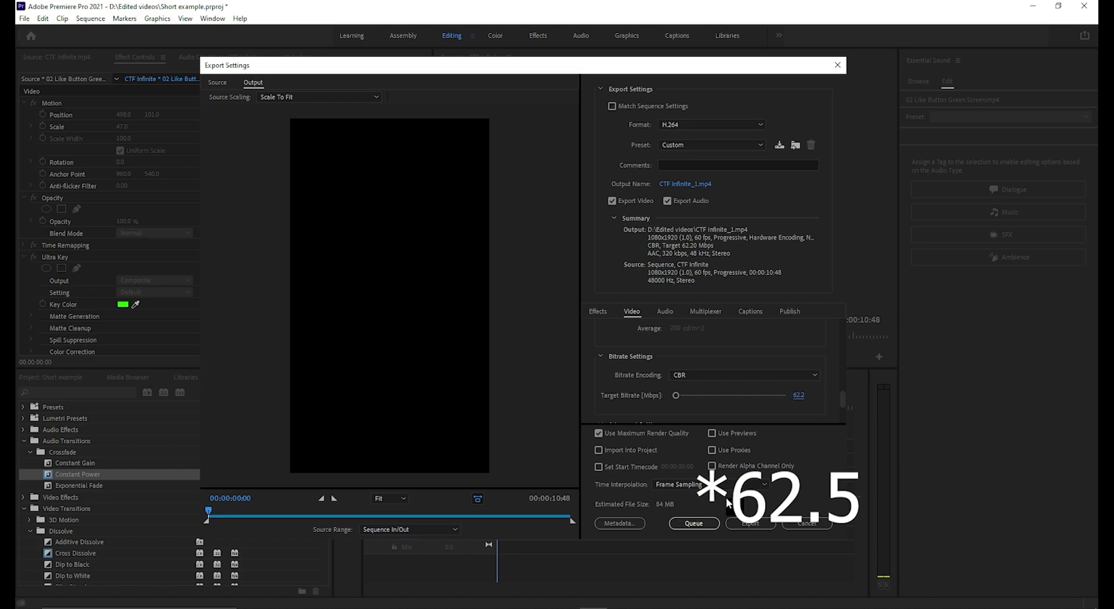
Step: Review the Audio tab export settings before exporting
scroll(615, 406, "down", 3)
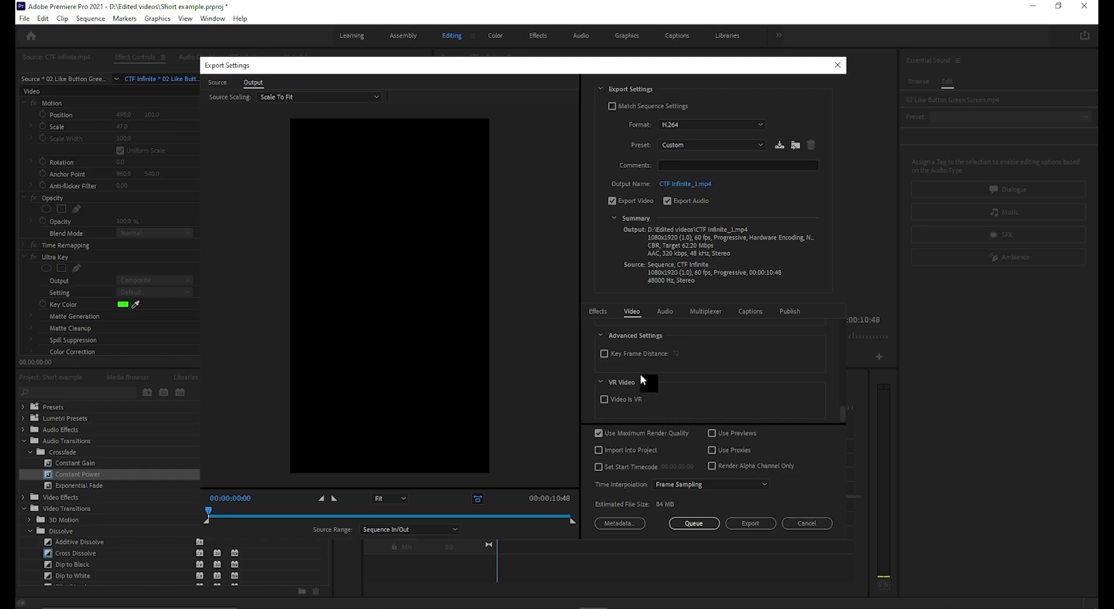
left_click(667, 312)
scroll(638, 362, "down", 1)
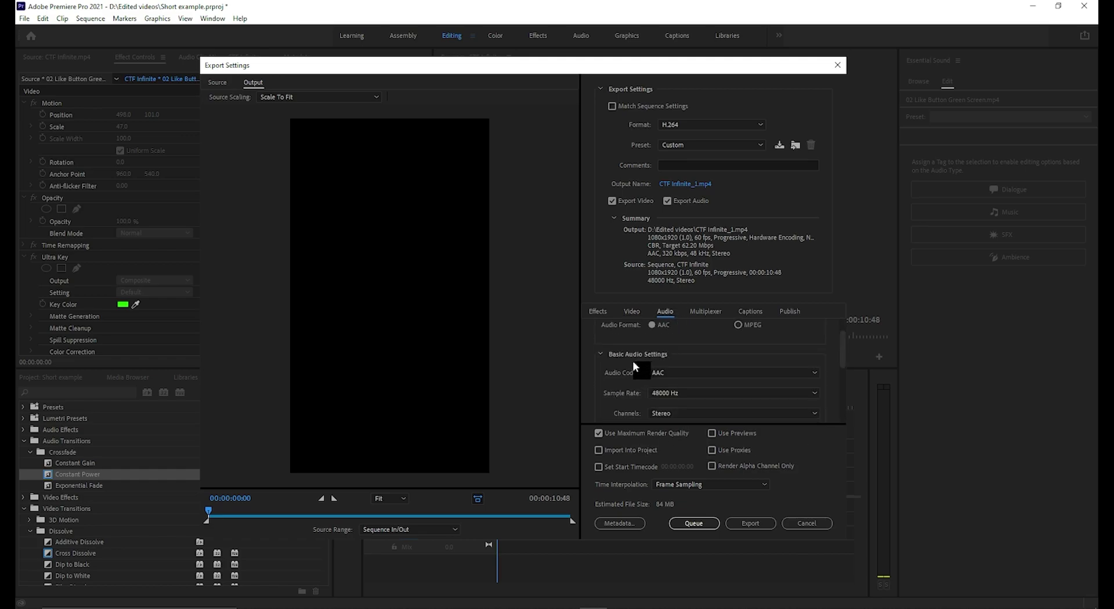
scroll(627, 368, "down", 2)
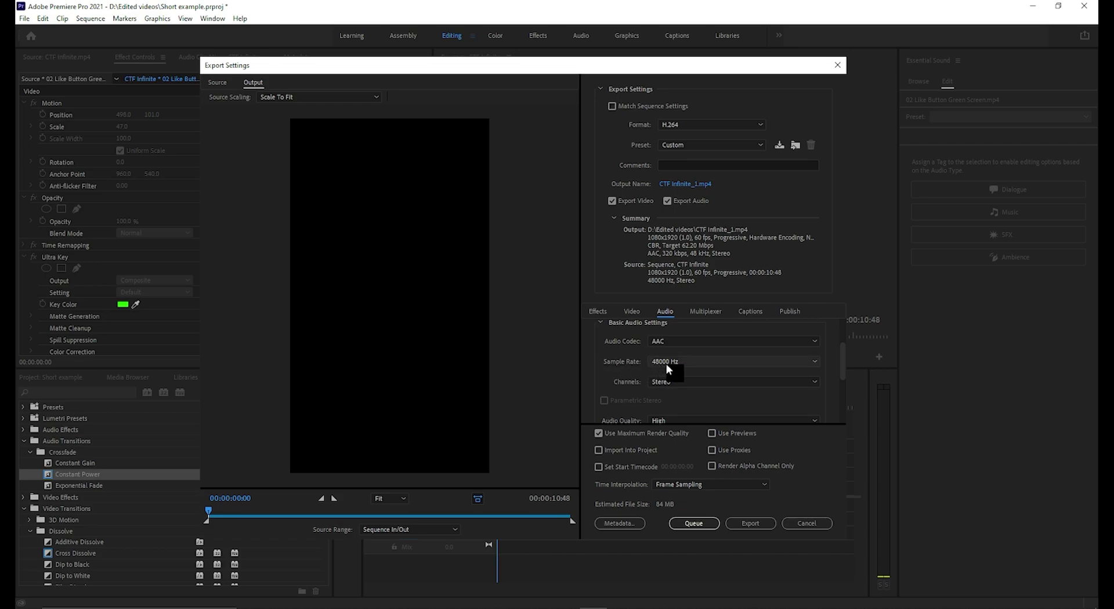
scroll(618, 367, "down", 2)
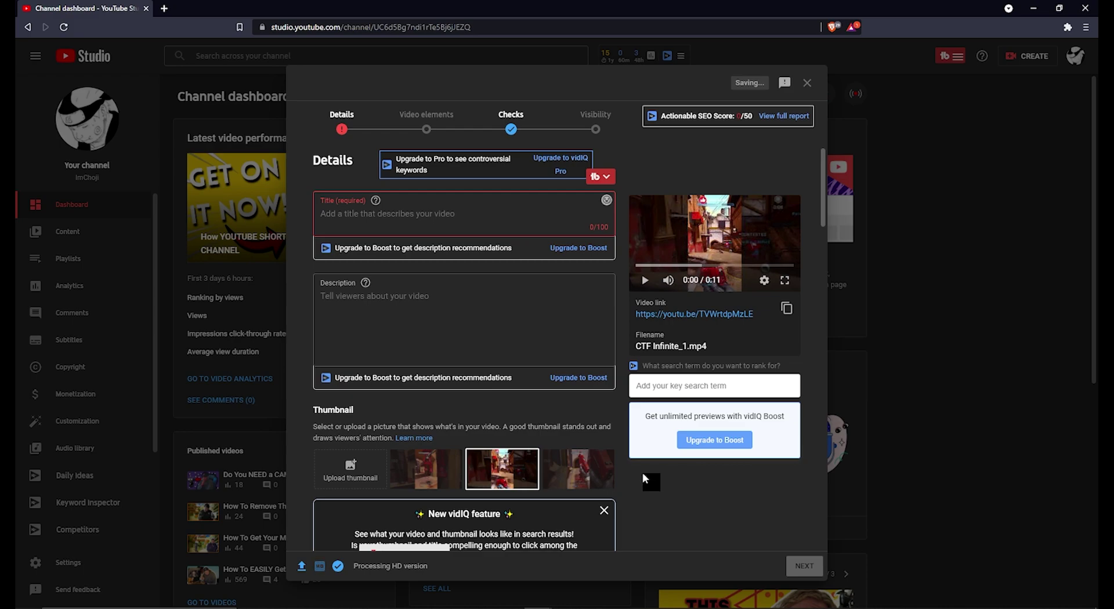
Step: Scroll through the Details page of the CTF Infinite_1.mp4 upload in YouTube Studio
scroll(642, 472, "down", 15)
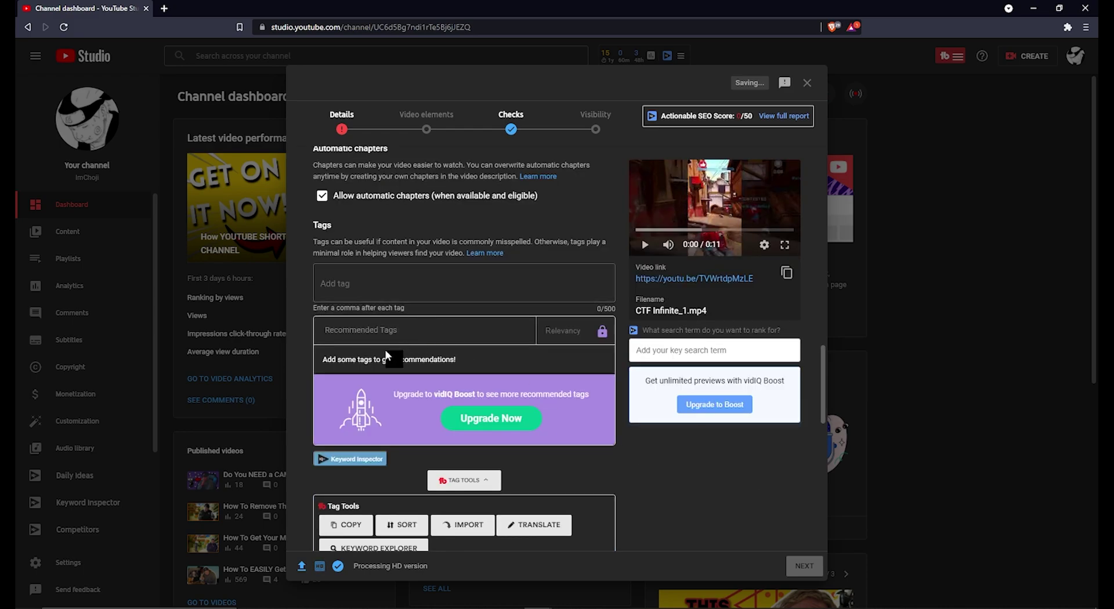
scroll(387, 355, "down", 5)
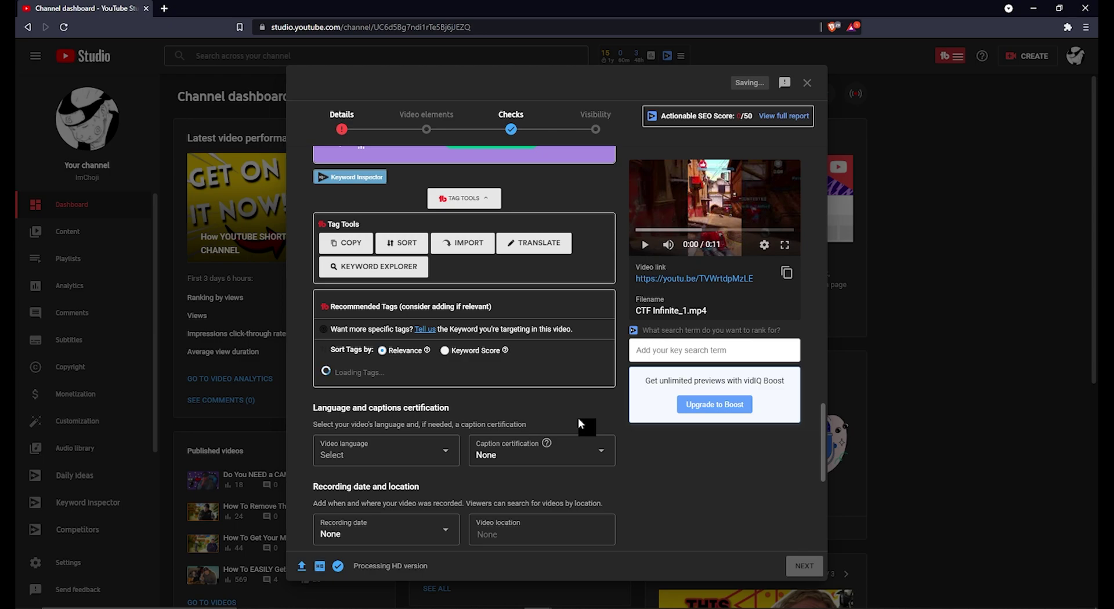
scroll(637, 476, "up", 5)
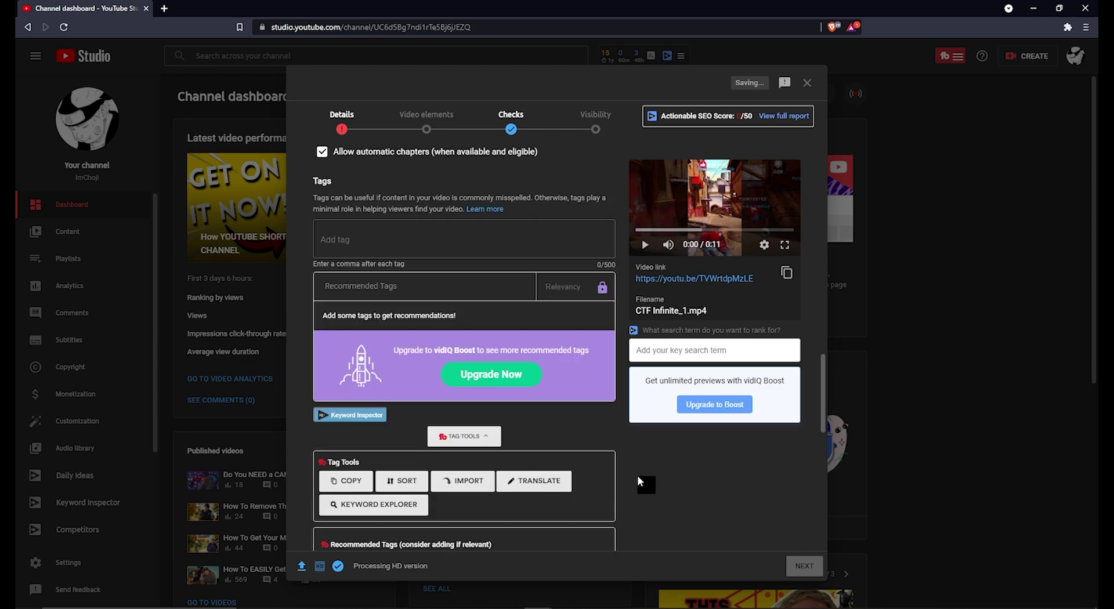
scroll(638, 475, "up", 3)
scroll(637, 475, "up", 5)
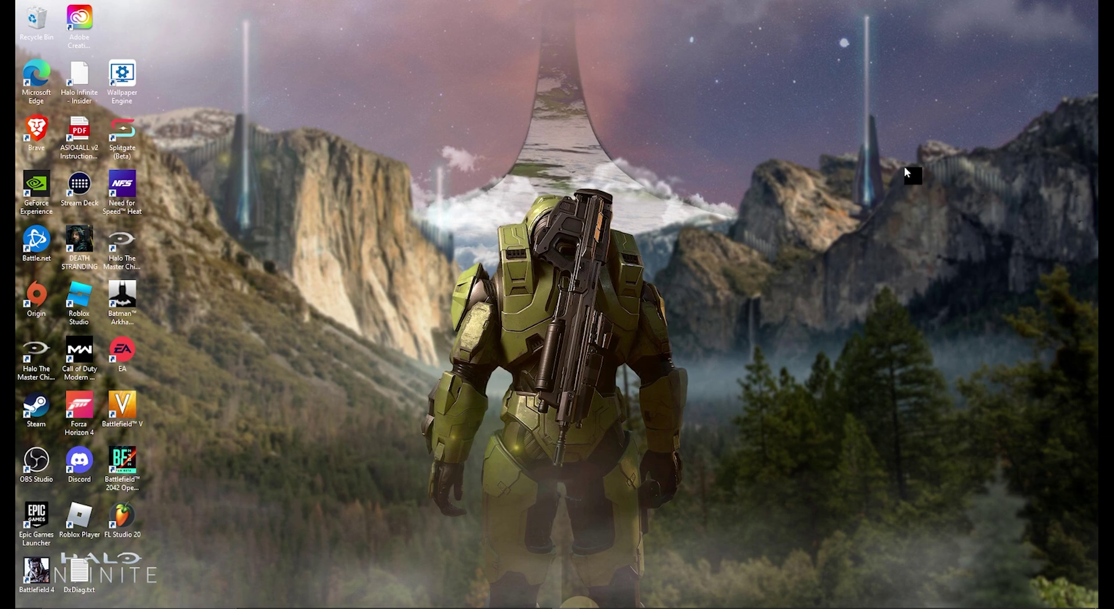